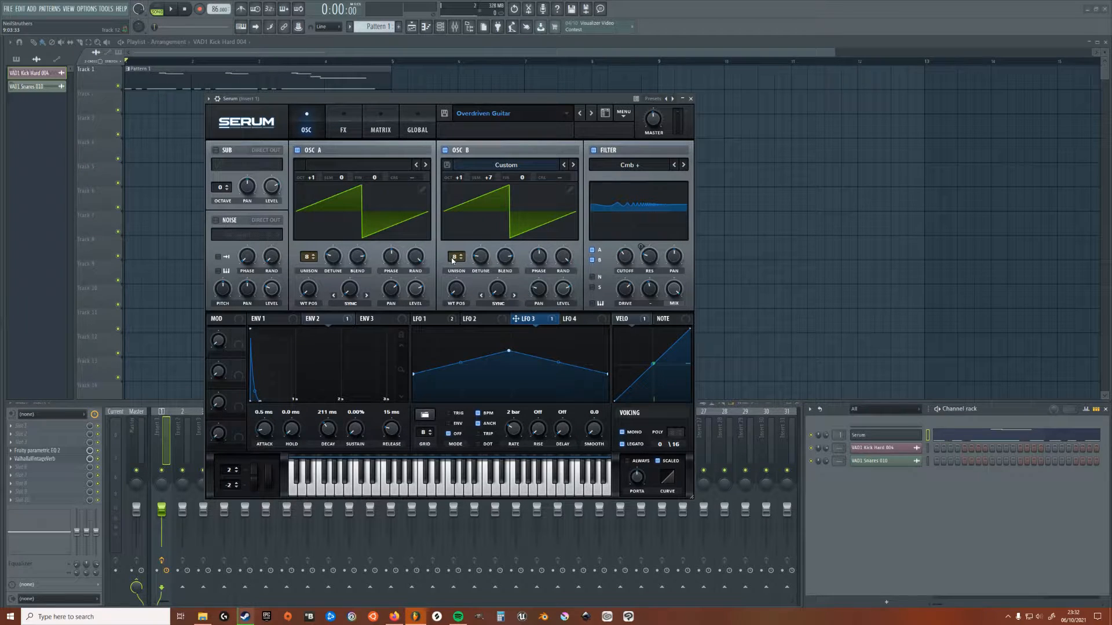
# Step: Review the unison detune and sync of oscillators A and B, plus Serum's global unison settings
pyautogui.click(333, 259)
pyautogui.click(483, 259)
pyautogui.moveTo(354, 295)
pyautogui.mouseDown()
pyautogui.moveTo(351, 260)
pyautogui.moveTo(351, 272)
pyautogui.moveTo(367, 252)
pyautogui.moveTo(351, 293)
pyautogui.mouseUp()
pyautogui.click(415, 131)
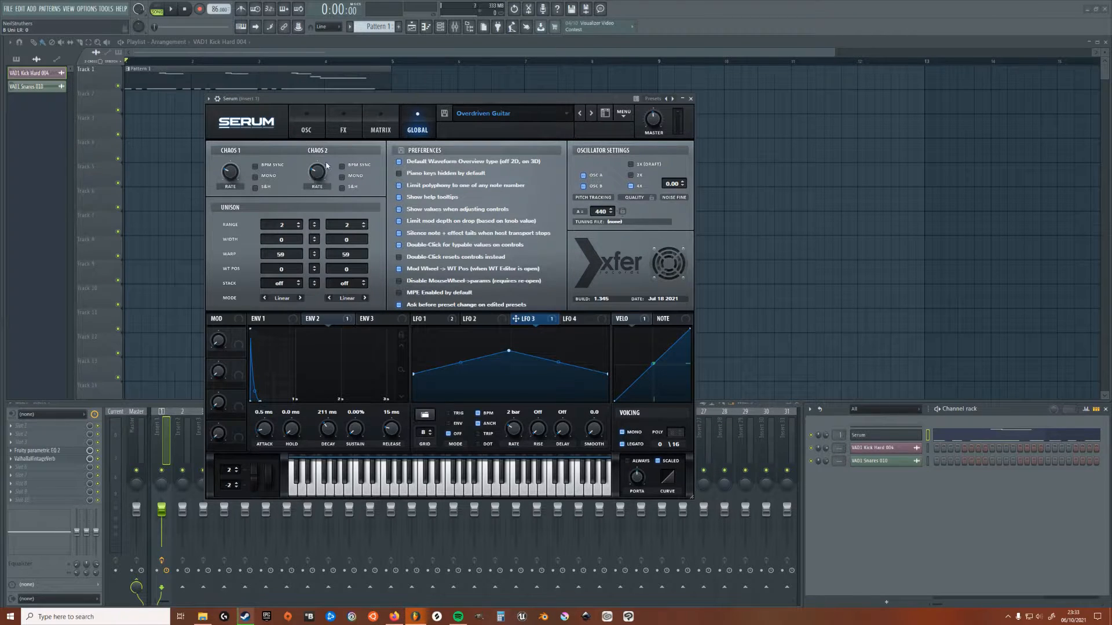
pyautogui.click(322, 123)
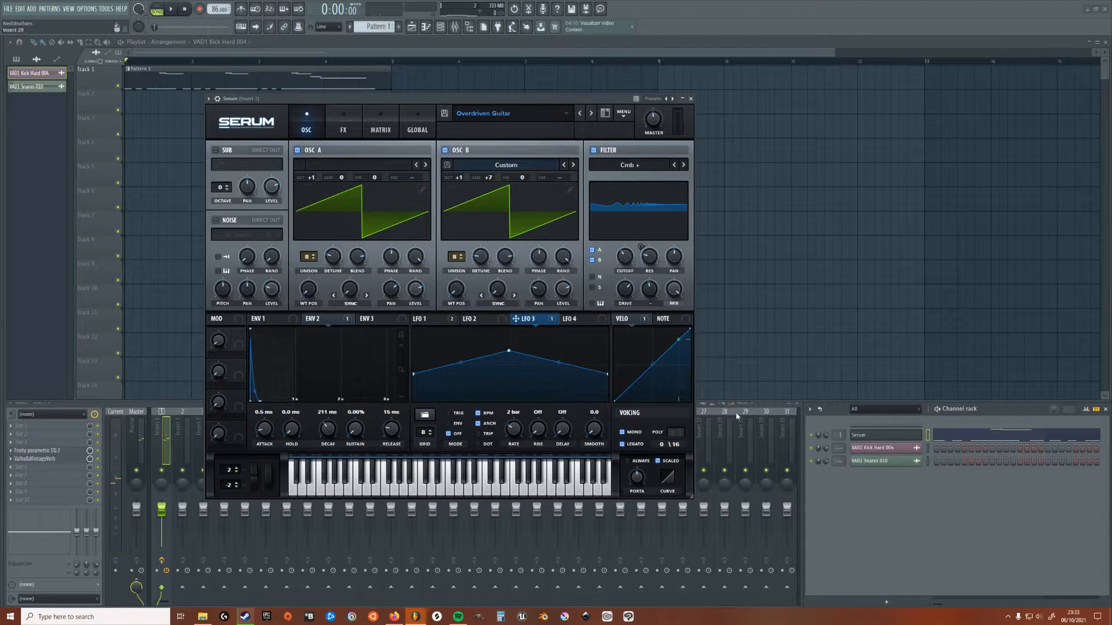
# Step: Compare the sound with the Hyper/Dimension effect bypassed and re-enabled in Serum's effects chain
pyautogui.click(345, 131)
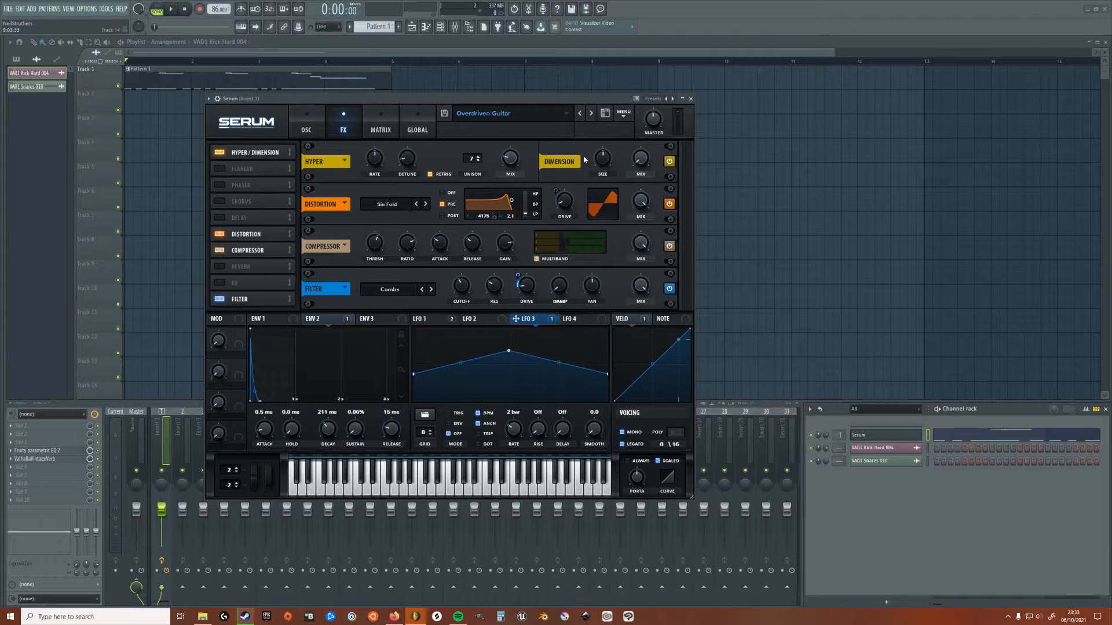
pyautogui.click(670, 162)
pyautogui.click(670, 162)
# Step: Show LFO 1's modulation of the distortion drive and compare the sound with Distortion bypassed and re-enabled
pyautogui.click(493, 323)
pyautogui.click(441, 322)
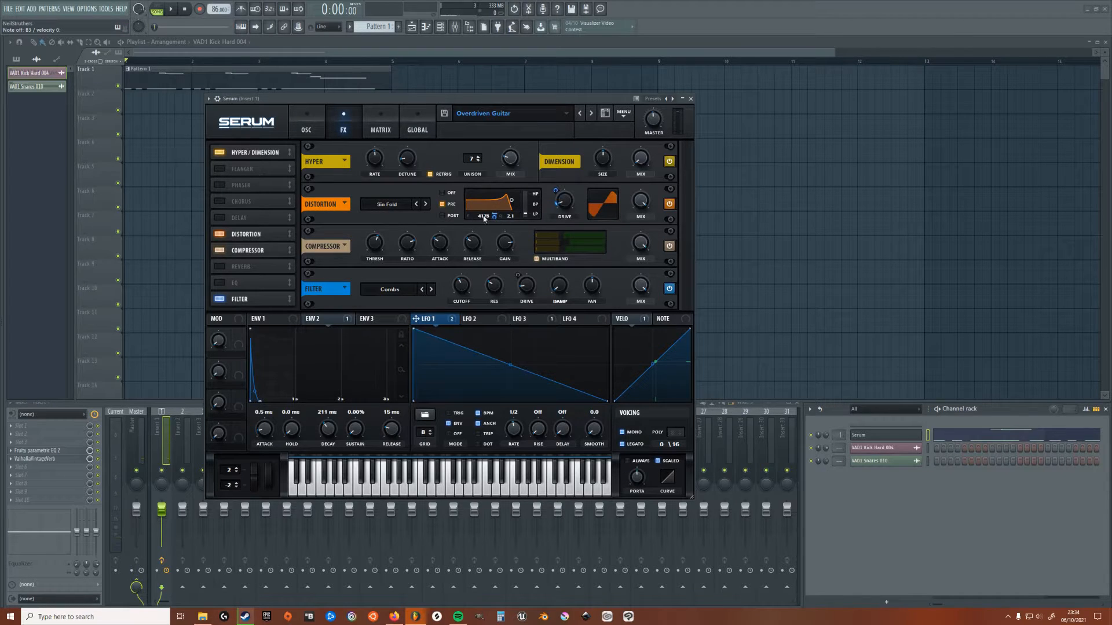
pyautogui.click(669, 204)
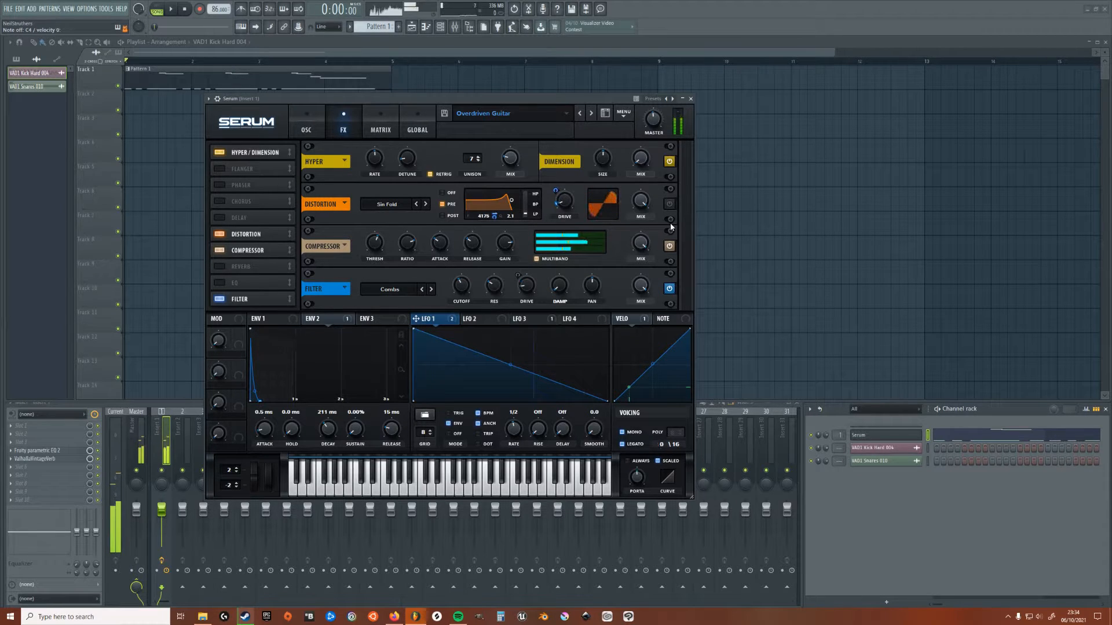
pyautogui.click(670, 205)
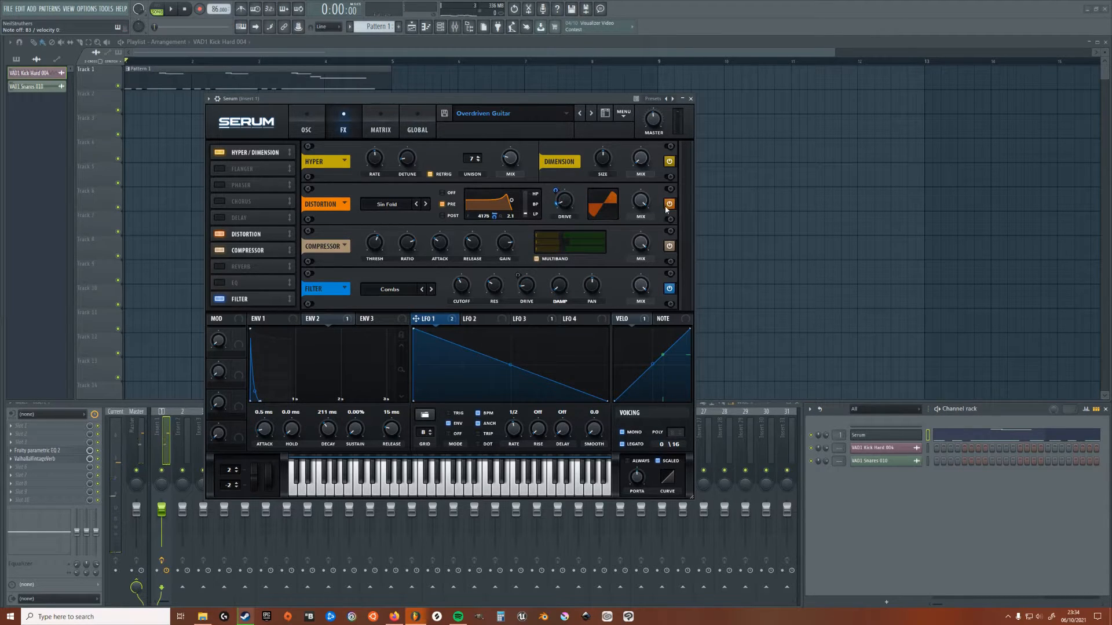
# Step: Bypass Compressor, Filter and Distortion, re-enable each in chain order to compare the sound, and show LFO 3's filter drive modulation
pyautogui.click(670, 247)
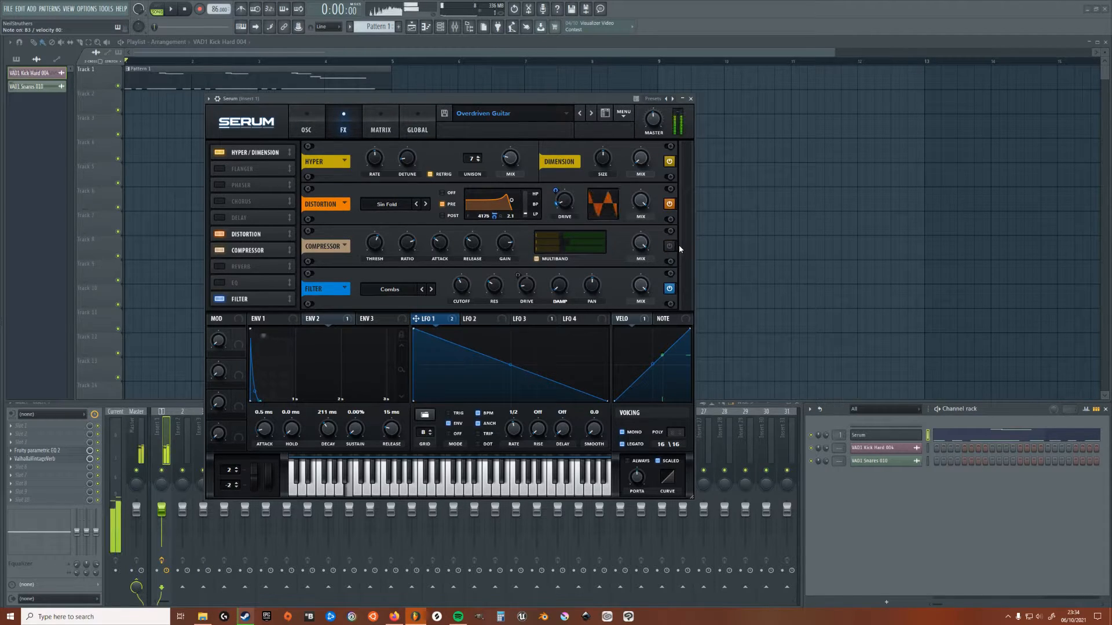
pyautogui.click(670, 289)
pyautogui.click(670, 204)
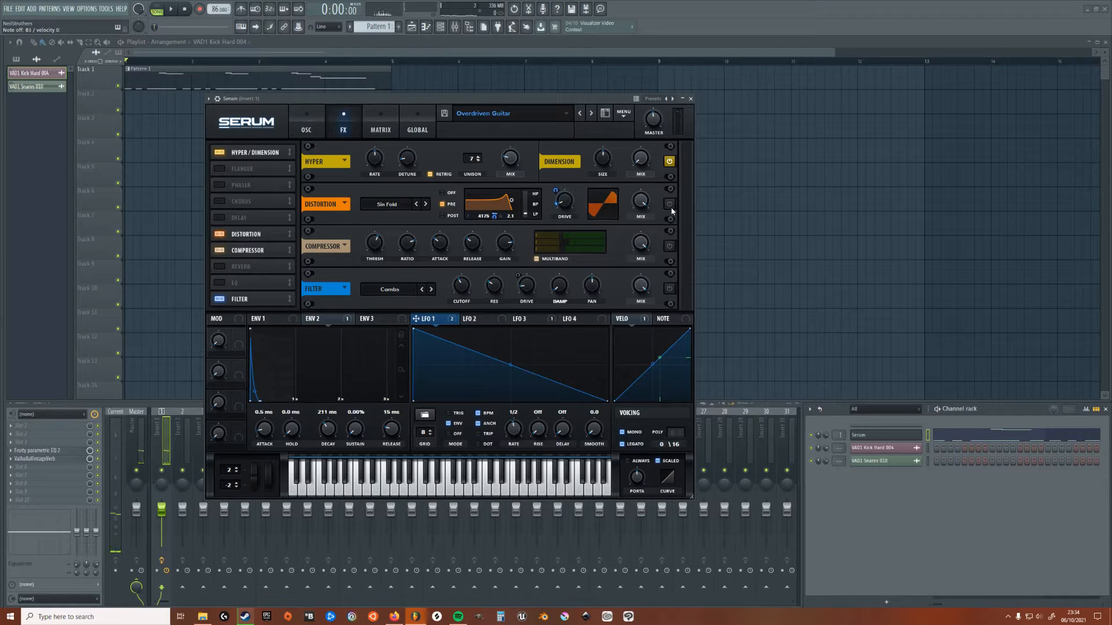
pyautogui.click(670, 206)
pyautogui.click(669, 246)
pyautogui.moveTo(377, 245)
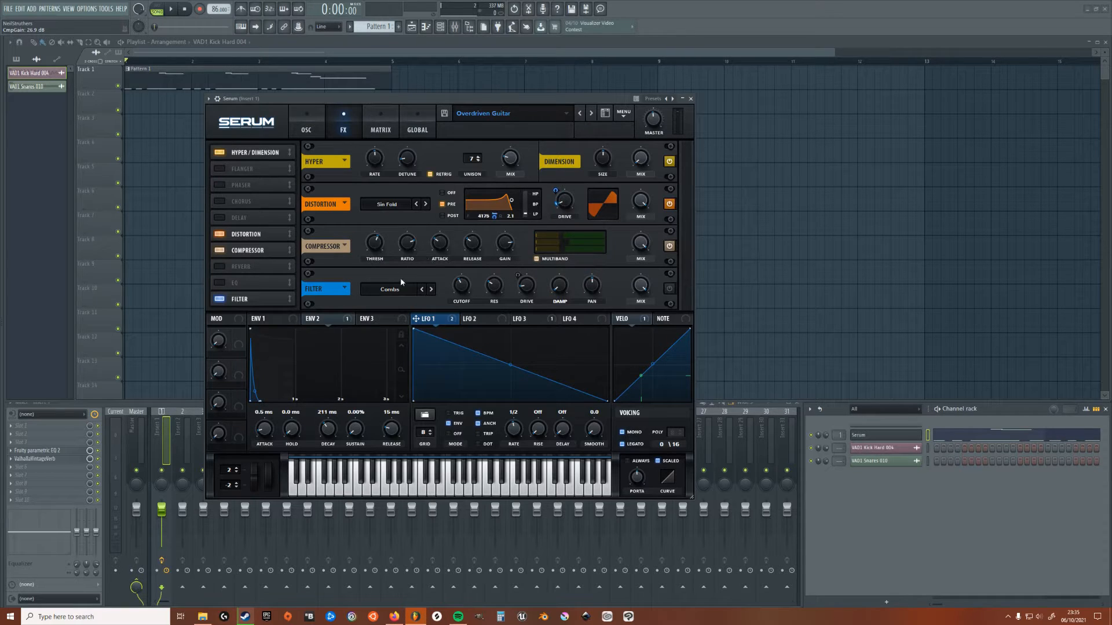
pyautogui.click(670, 289)
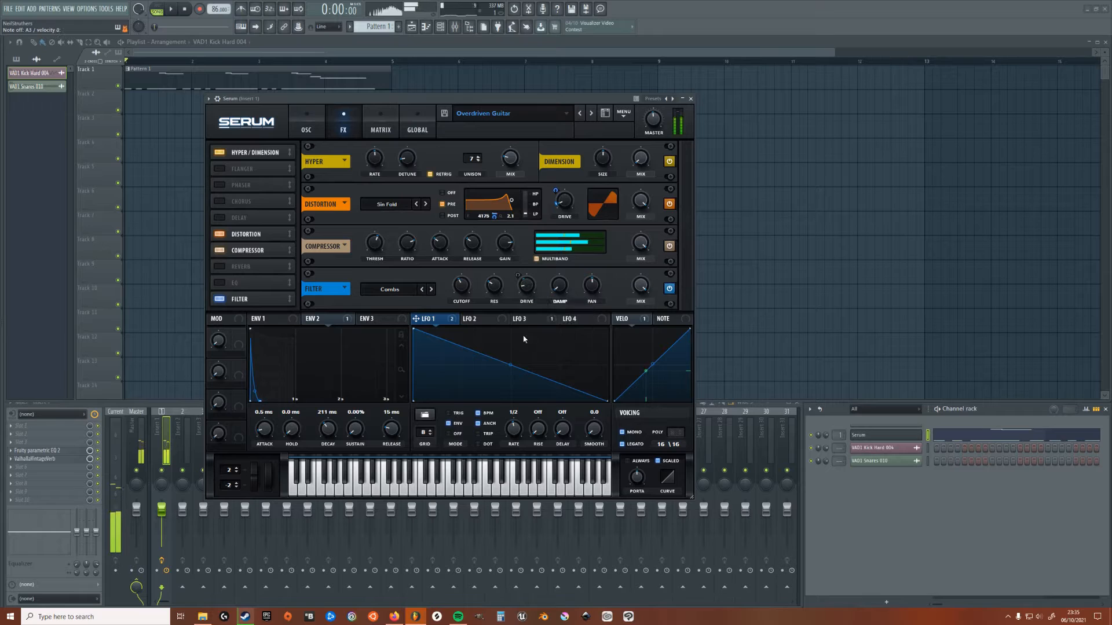
pyautogui.click(522, 318)
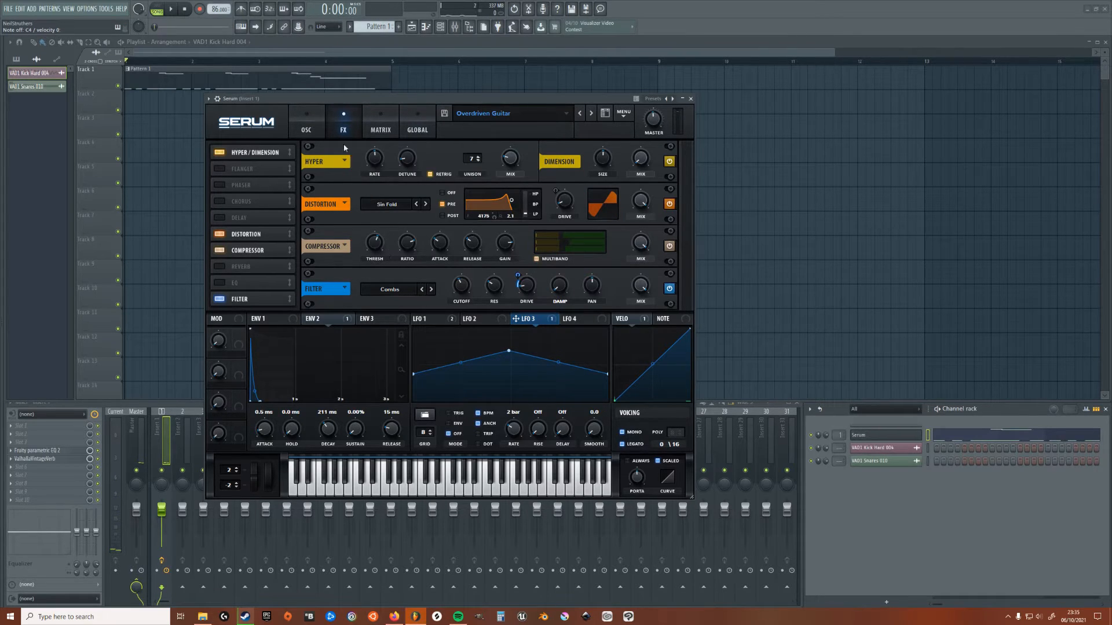
# Step: Play the pattern with Serum's oscillator page shown and its window moved clear of the playlist clip
pyautogui.click(307, 117)
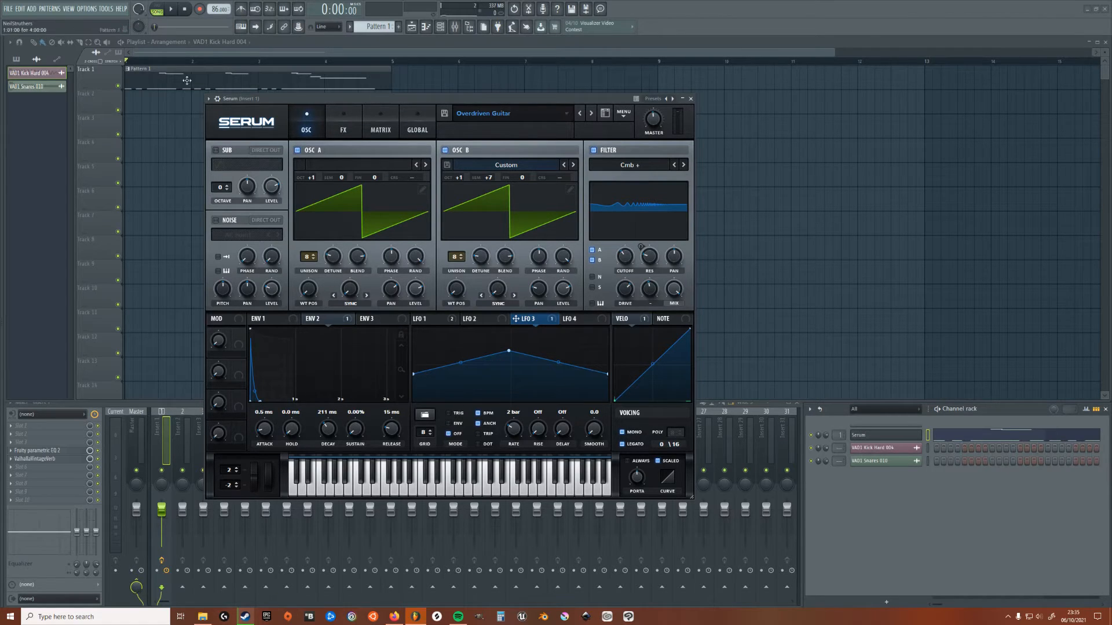
pyautogui.click(172, 10)
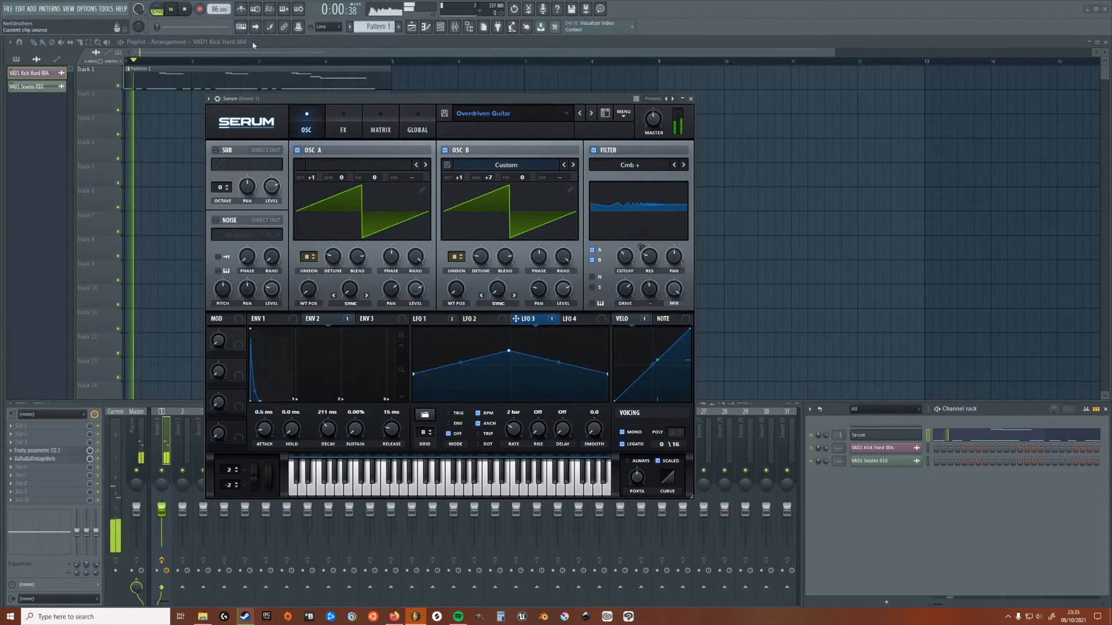
pyautogui.moveTo(301, 99); pyautogui.dragTo(449, 99)
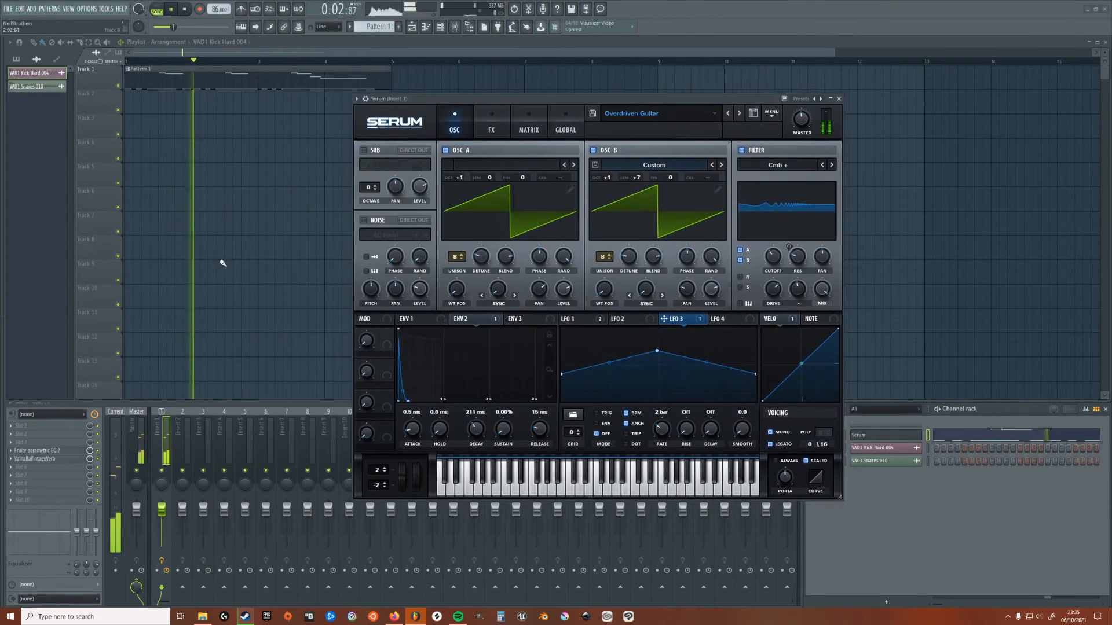
# Step: Sweep the high-pass band of Insert 1's Fruity Parametric EQ 2 down to 29 Hz and back up, and close the EQ
pyautogui.click(56, 451)
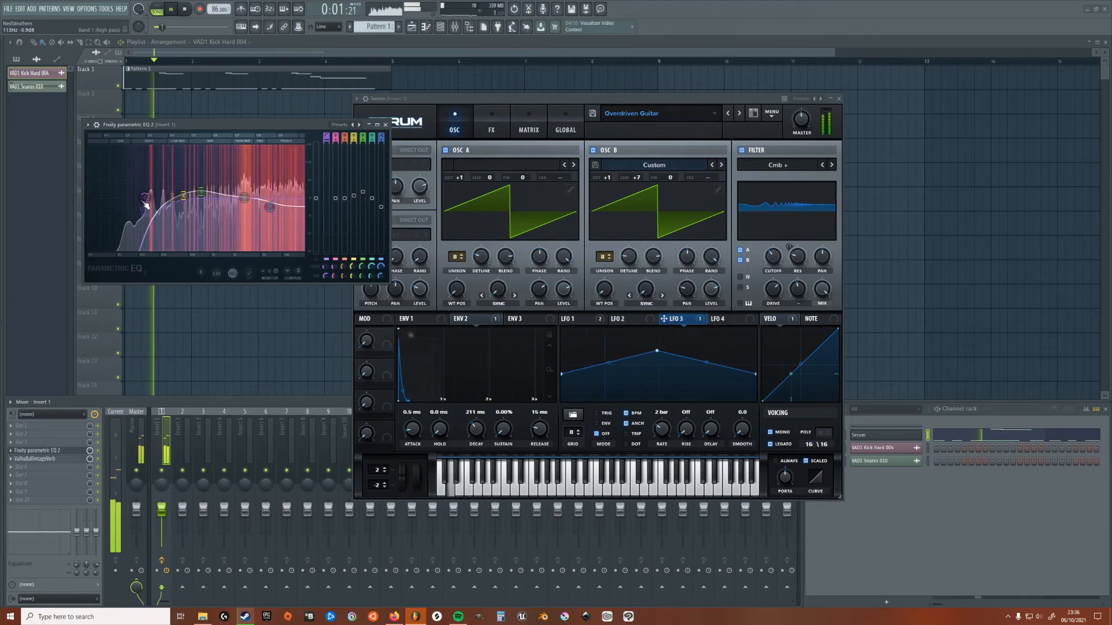
pyautogui.moveTo(146, 200); pyautogui.dragTo(108, 198)
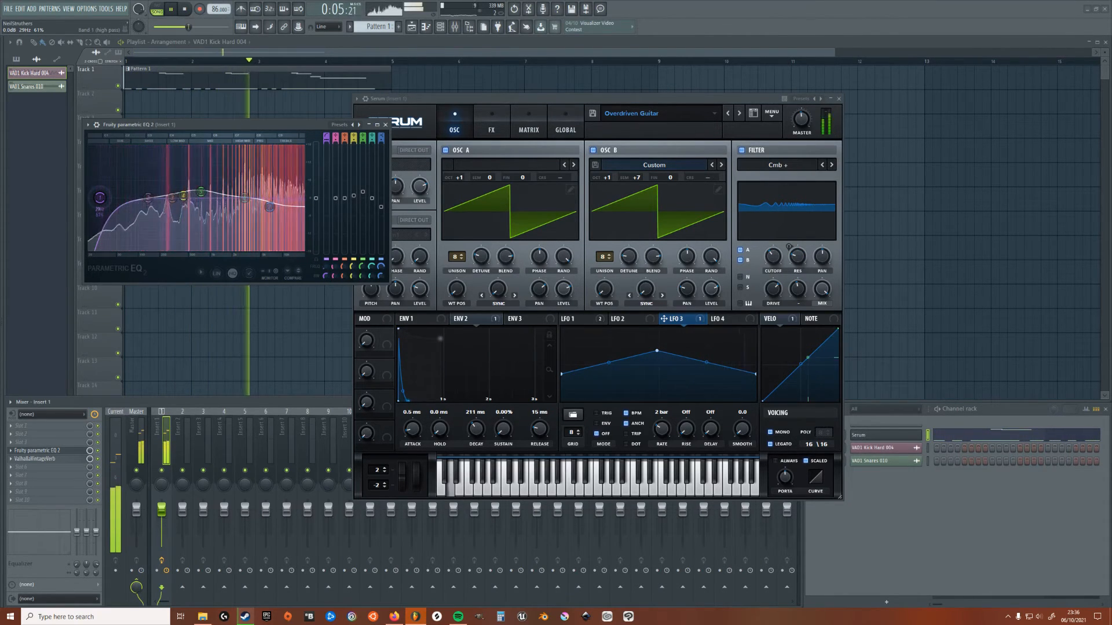
pyautogui.moveTo(100, 197); pyautogui.dragTo(151, 198)
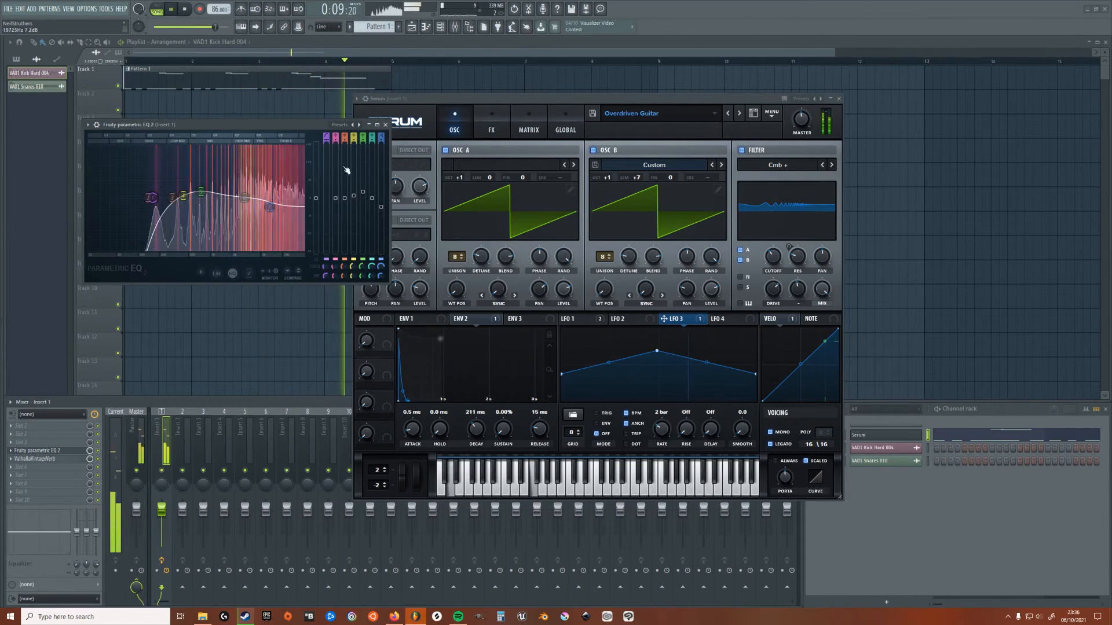
pyautogui.click(386, 124)
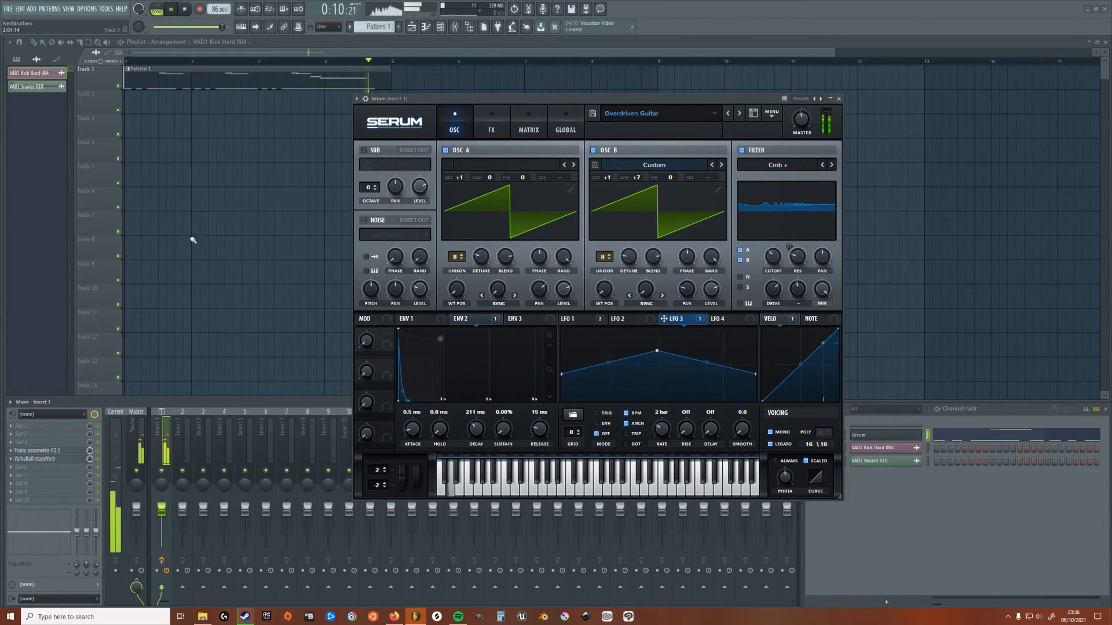
# Step: Set ValhallaVintageVerb's high cut to 10190 Hz and its decay to about 1.64 s on Insert 1, and close the plugin
pyautogui.click(61, 459)
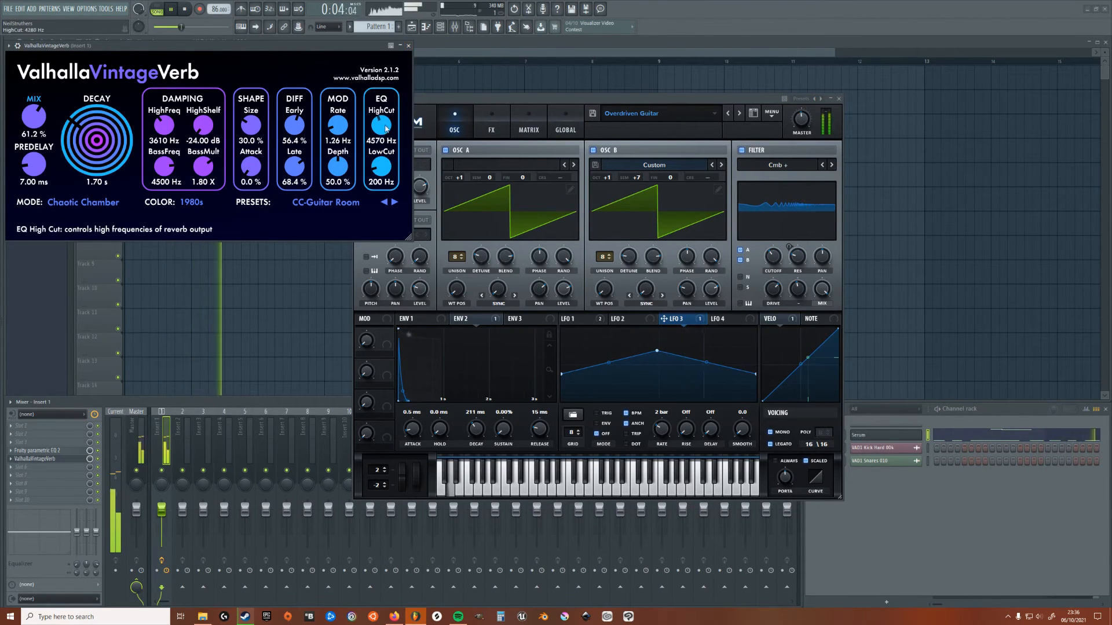
pyautogui.moveTo(381, 125); pyautogui.dragTo(395, 104)
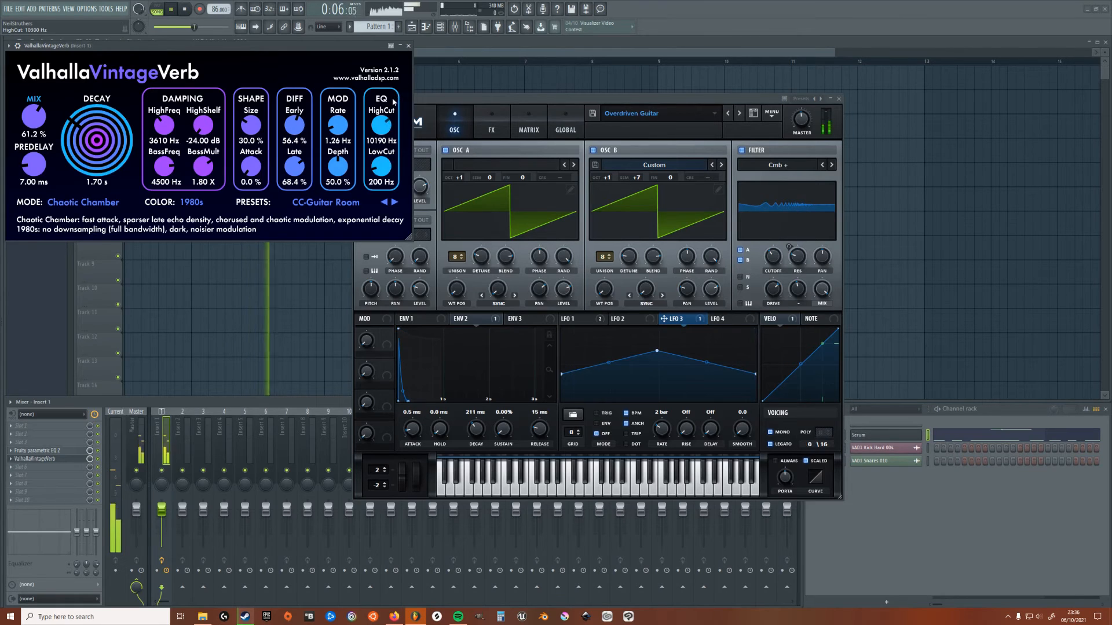
pyautogui.moveTo(103, 149); pyautogui.dragTo(100, 161)
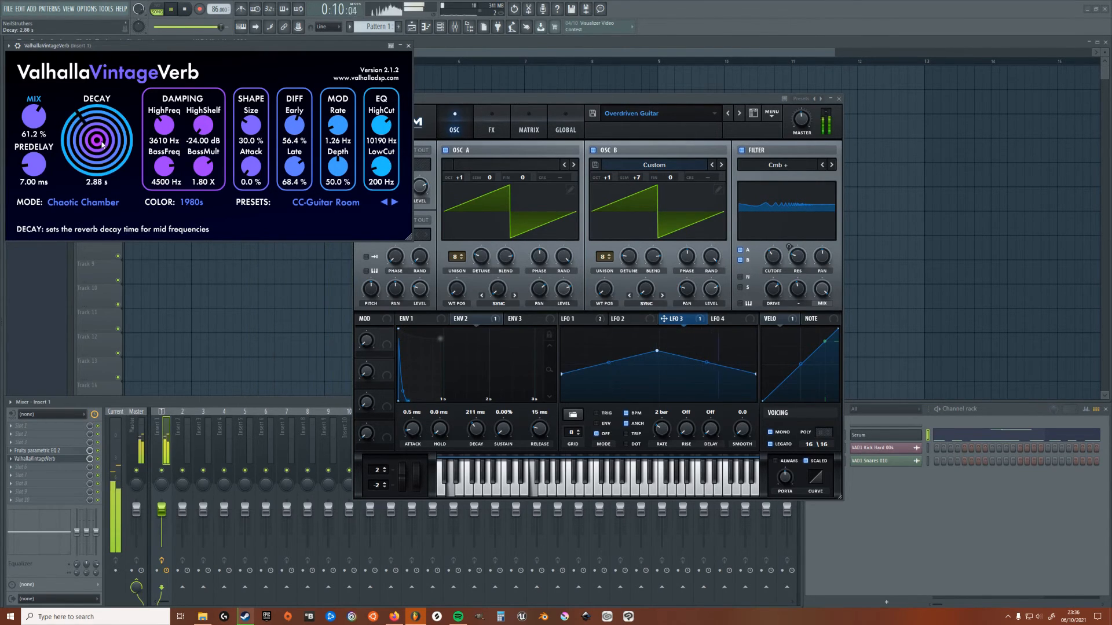
pyautogui.moveTo(97, 142); pyautogui.dragTo(96, 152)
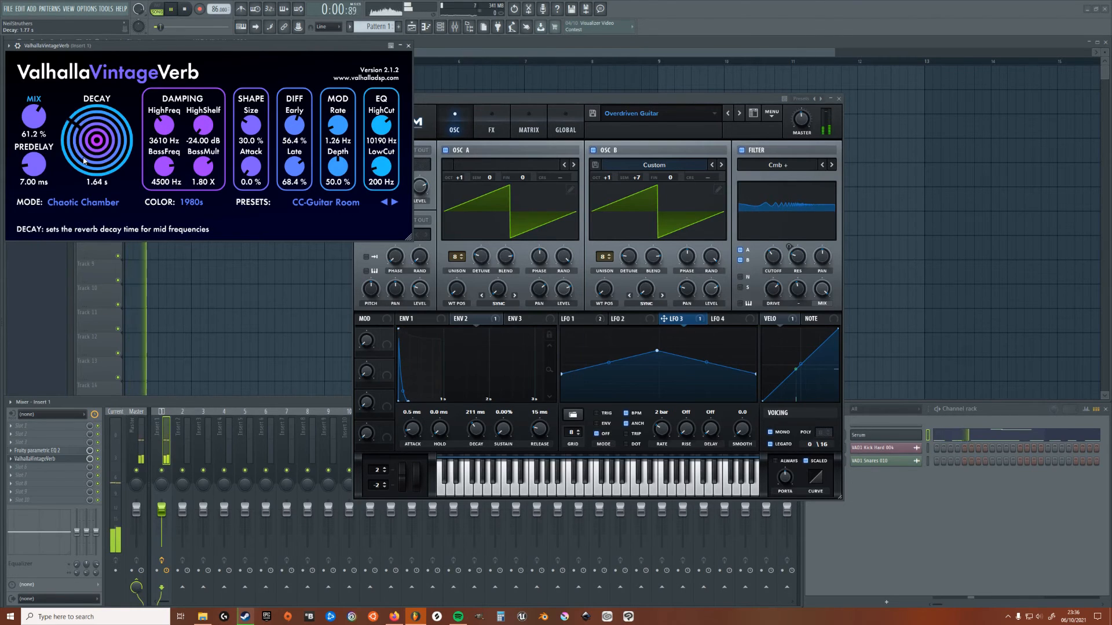
pyautogui.click(408, 45)
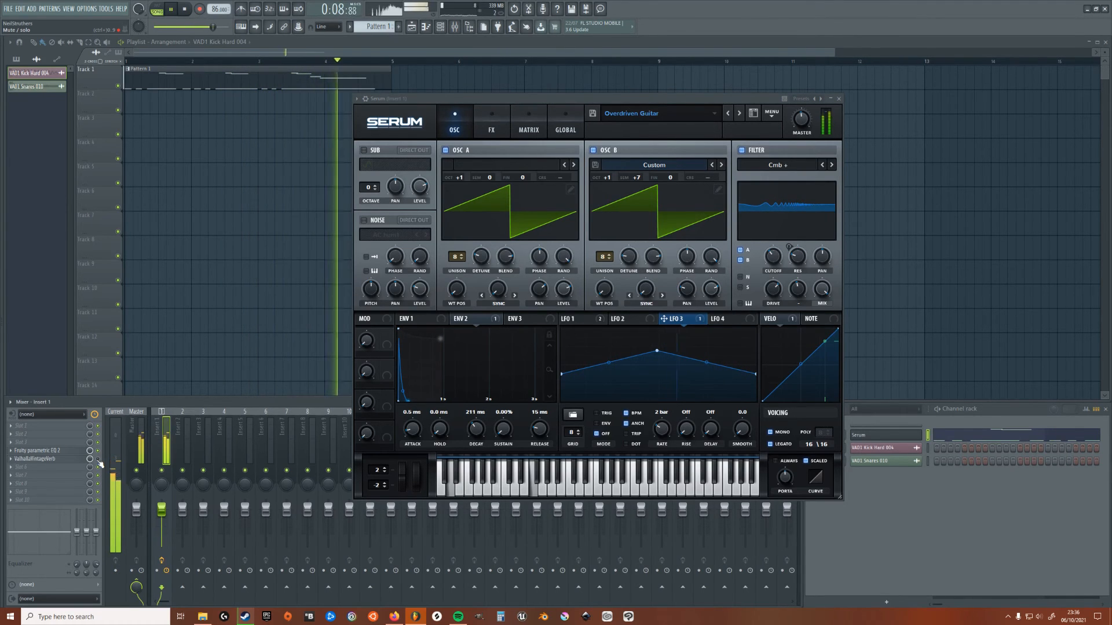
# Step: Try Serum's built-in Reverb after the Filter with a raised mix, disable it again, and stop playback
pyautogui.click(492, 131)
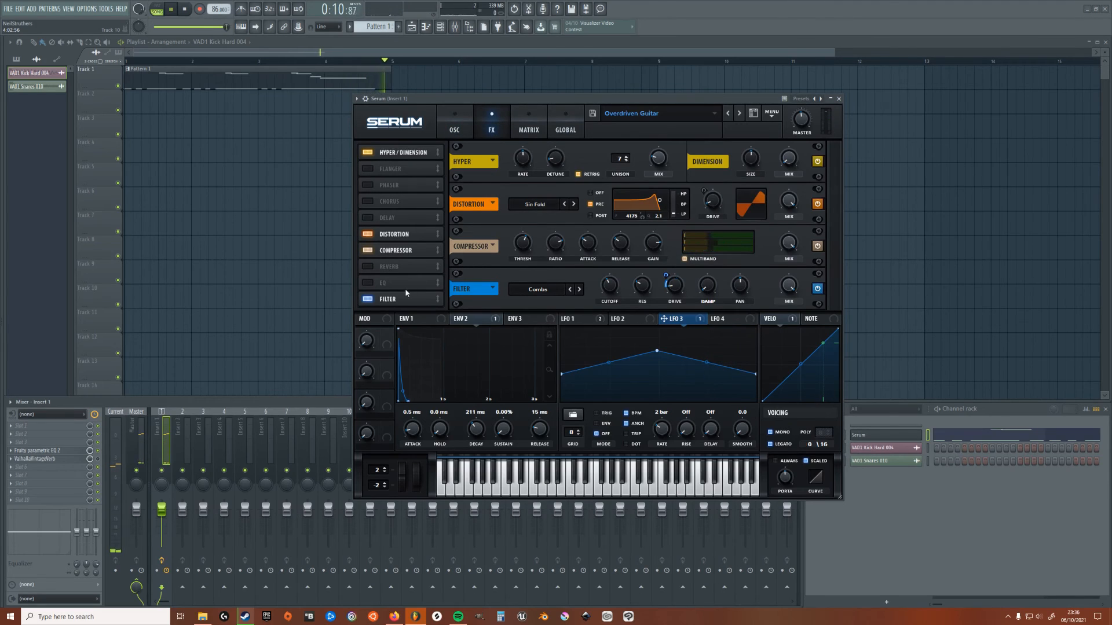
pyautogui.click(367, 268)
pyautogui.moveTo(419, 270); pyautogui.dragTo(415, 307)
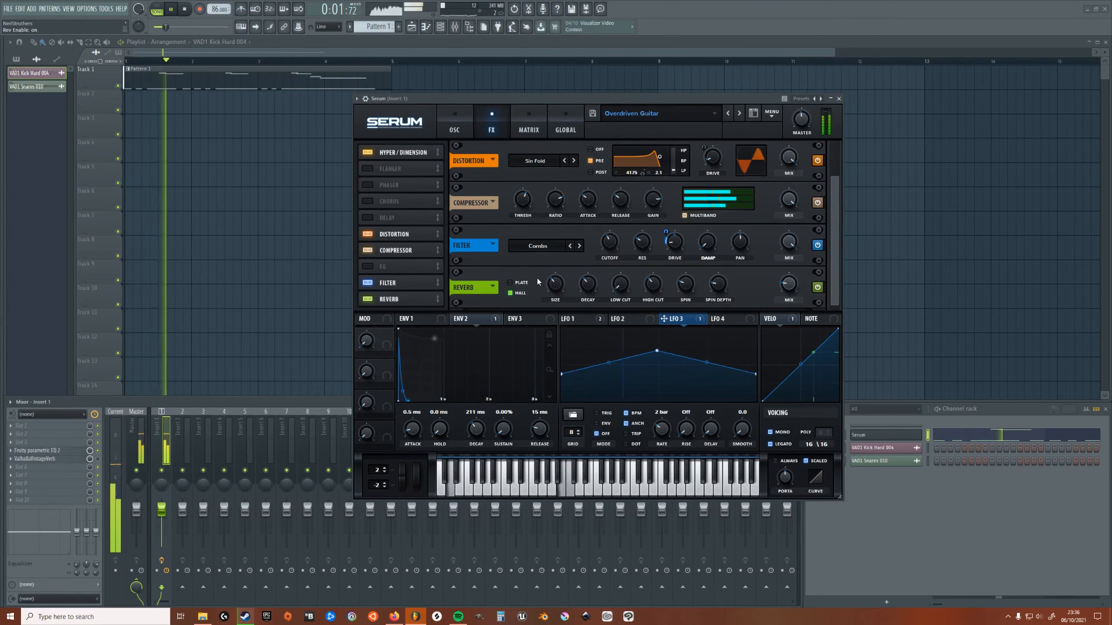
pyautogui.moveTo(789, 291); pyautogui.dragTo(789, 283)
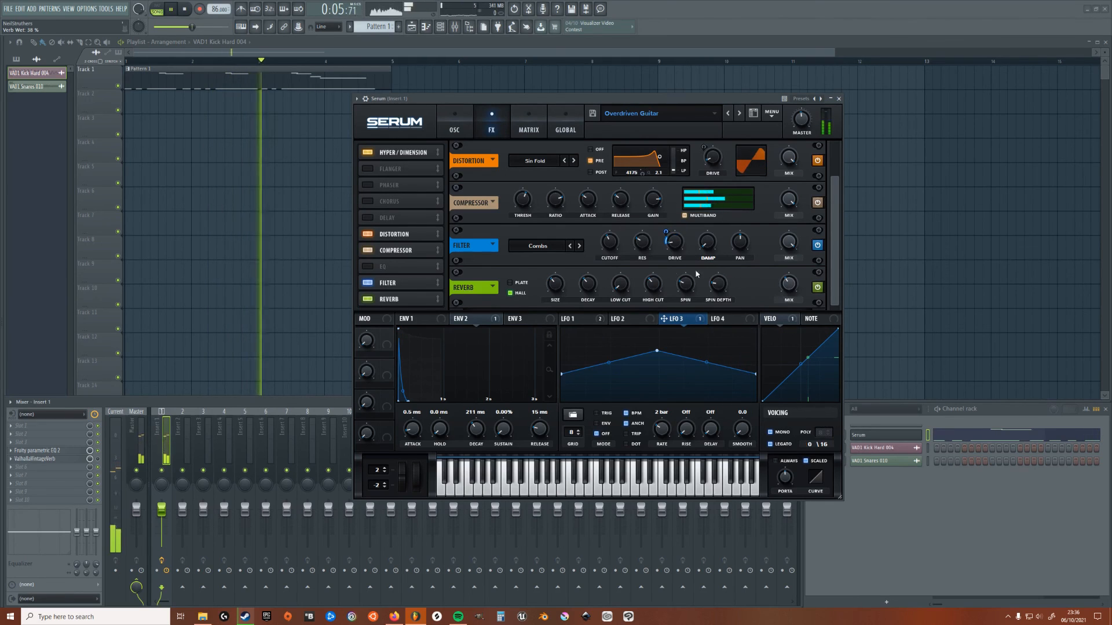
pyautogui.click(367, 300)
pyautogui.click(183, 8)
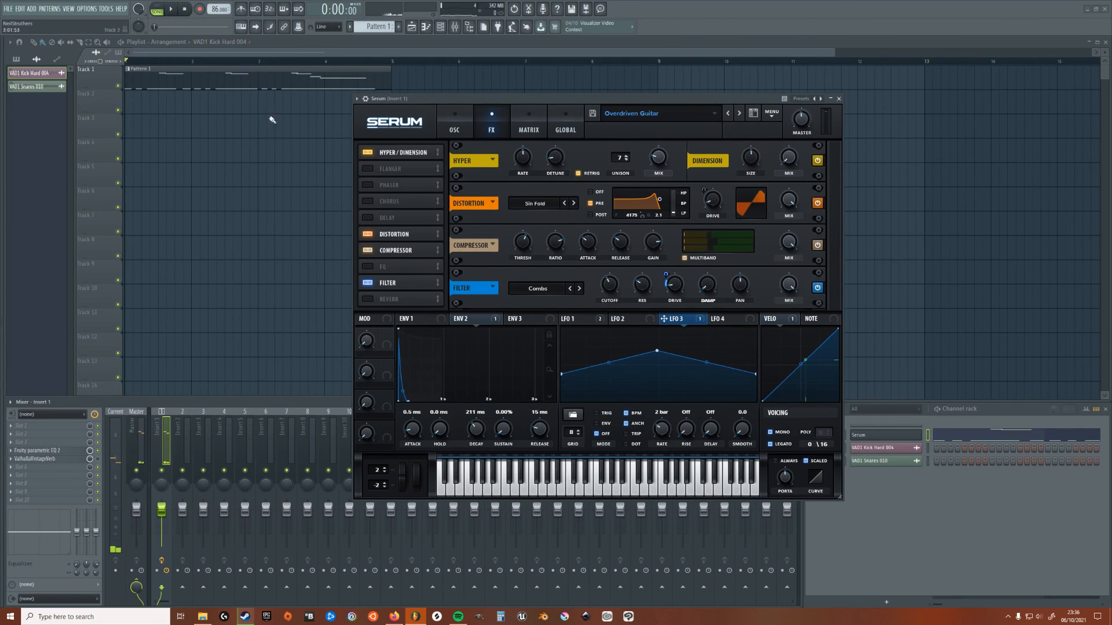